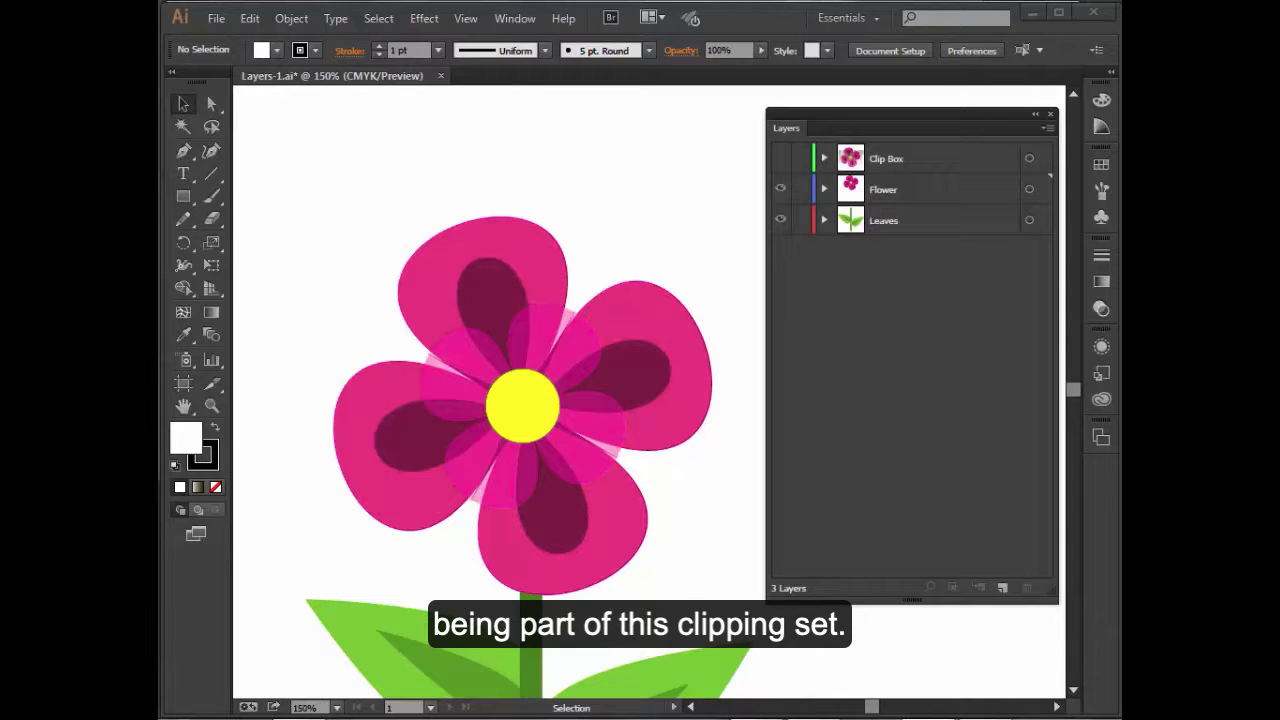
- Expand the Flower layer and turn on visibility of its rectangle sublayer
left_click(825, 189)
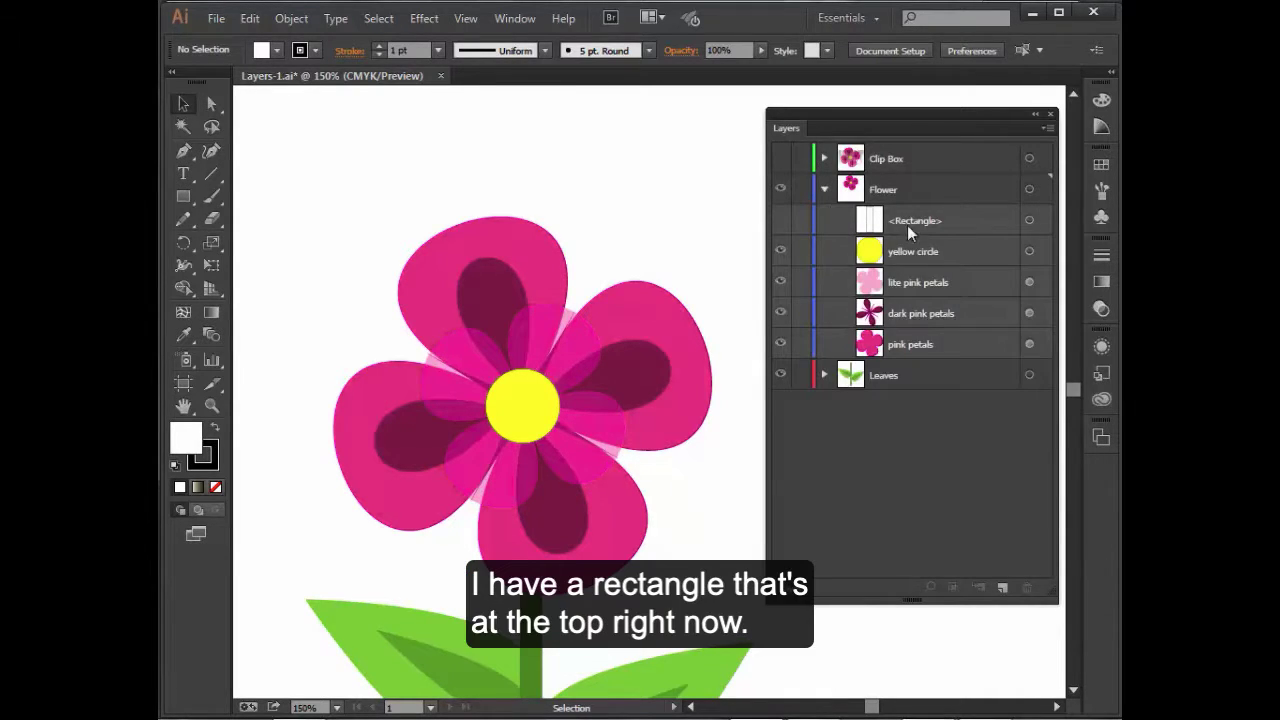
left_click(781, 221)
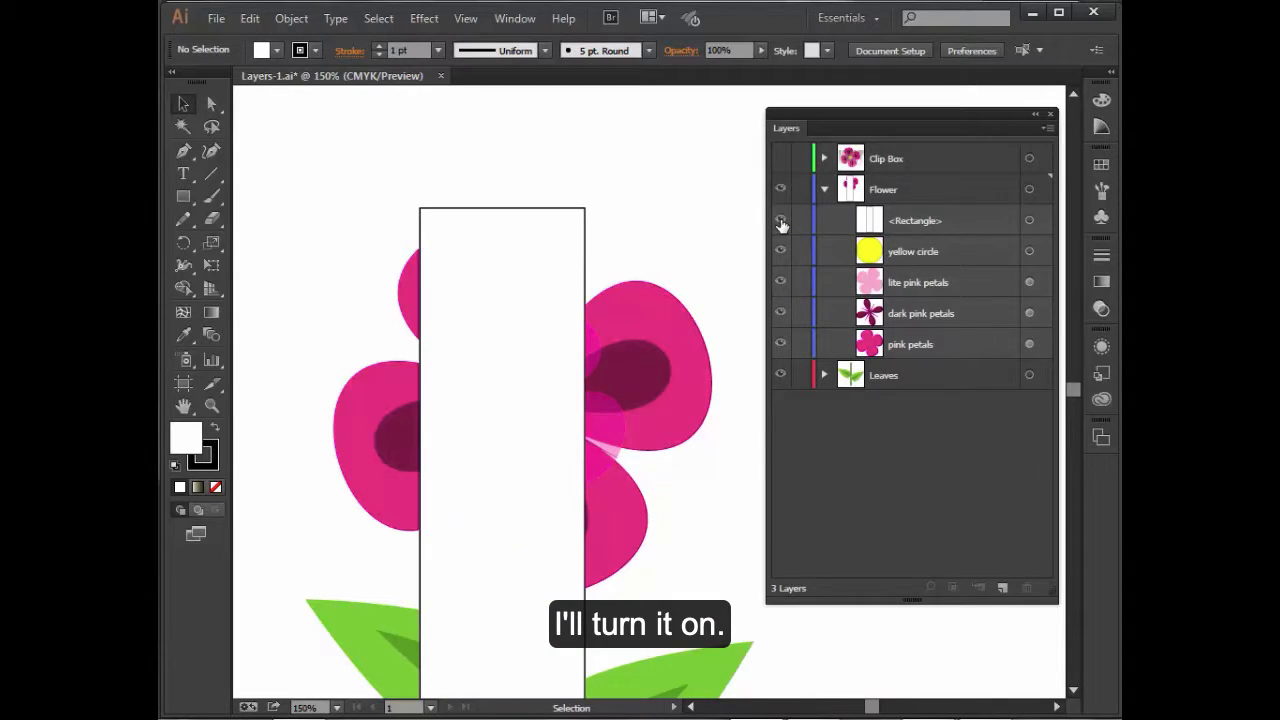
left_click(526, 260)
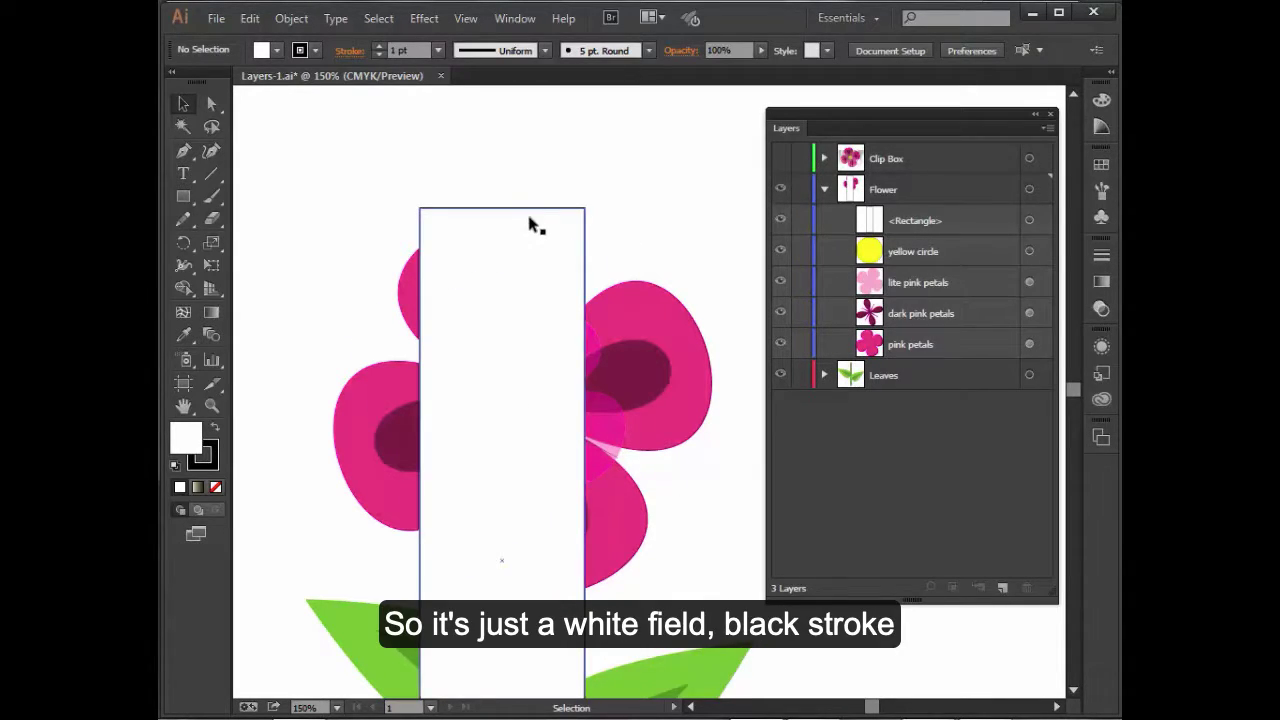
left_click(691, 204)
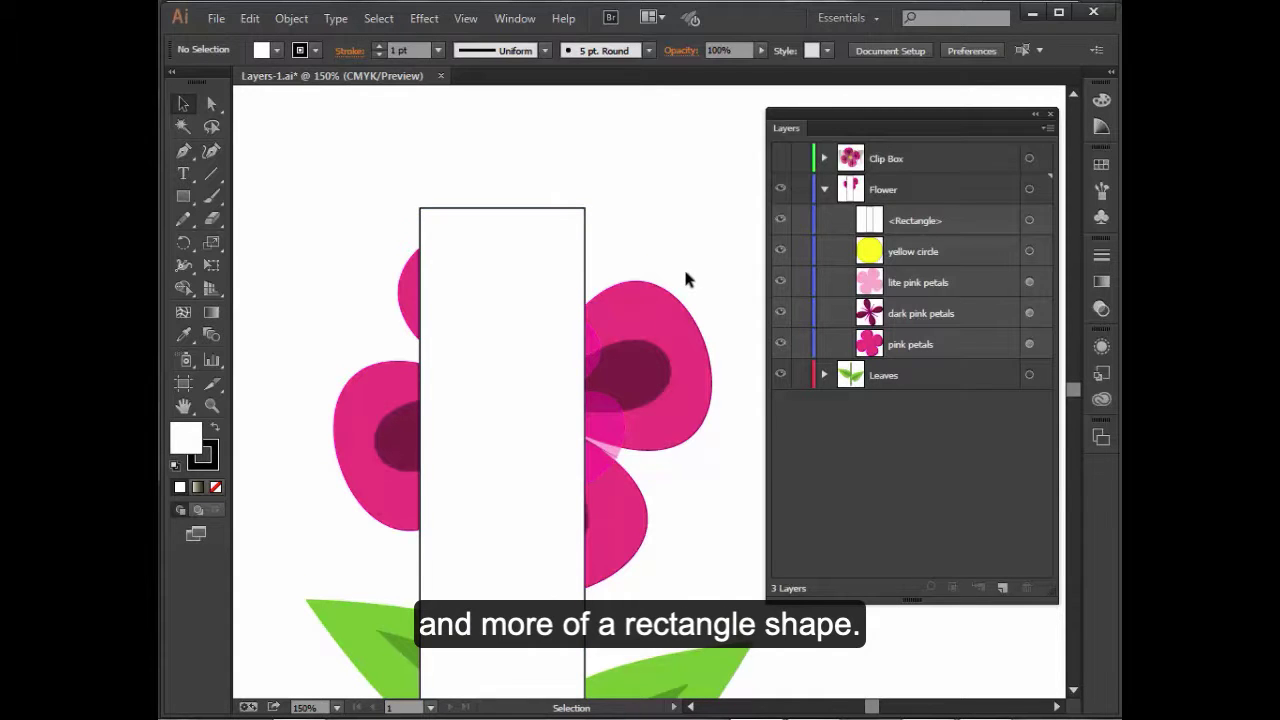
- Make a clipping mask in the Flower layer so the top rectangle clips the flower
scroll(685, 275, "down", 3)
scroll(685, 282, "down", 1)
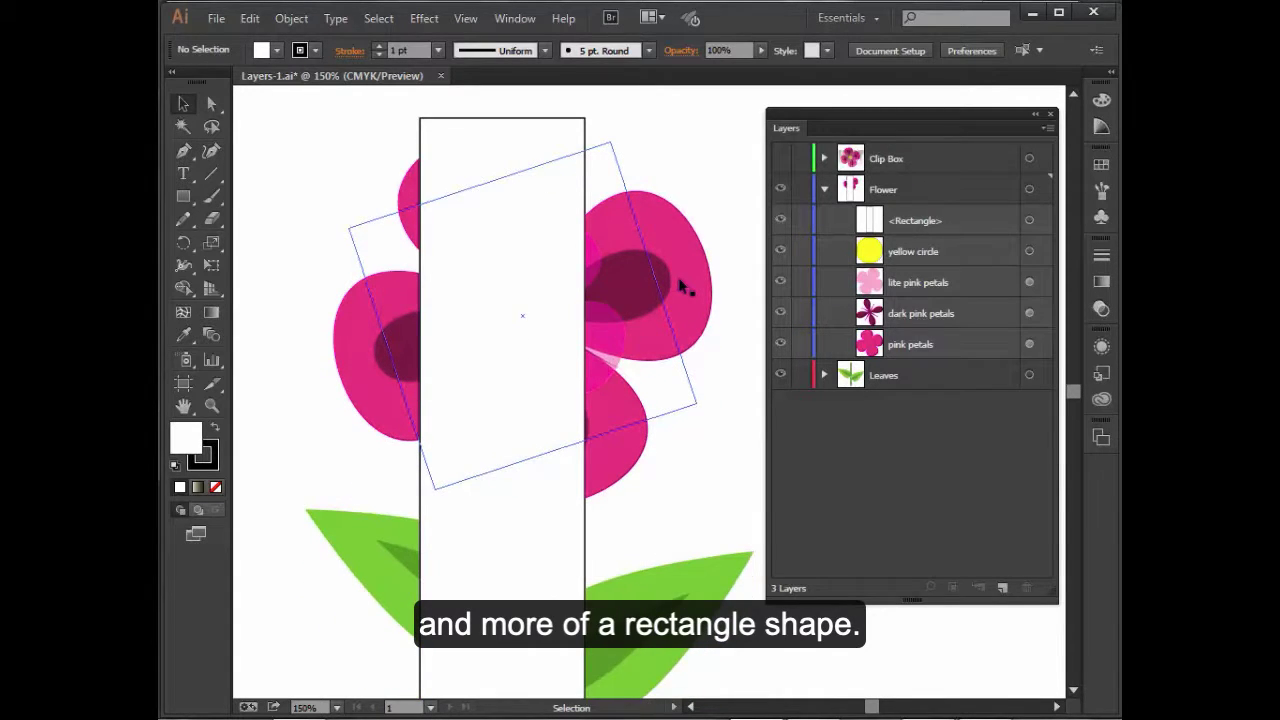
scroll(680, 287, "down", 1)
scroll(680, 287, "up", 2)
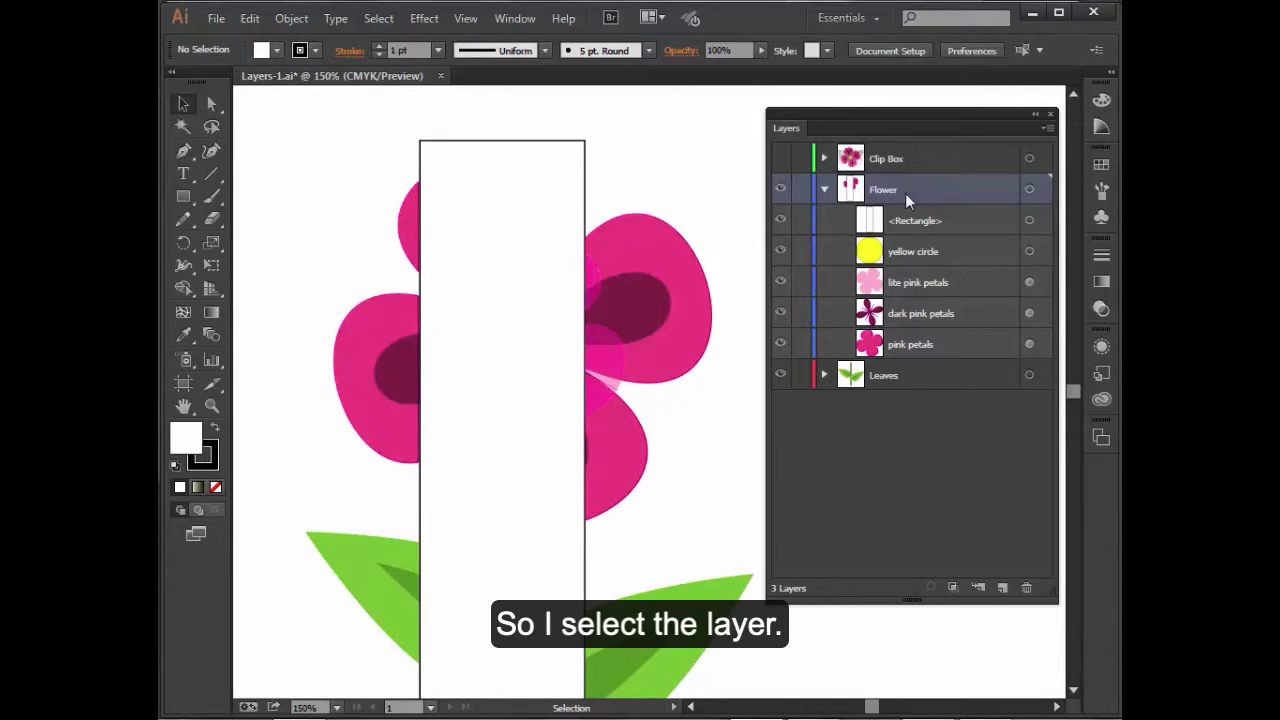
left_click(952, 586)
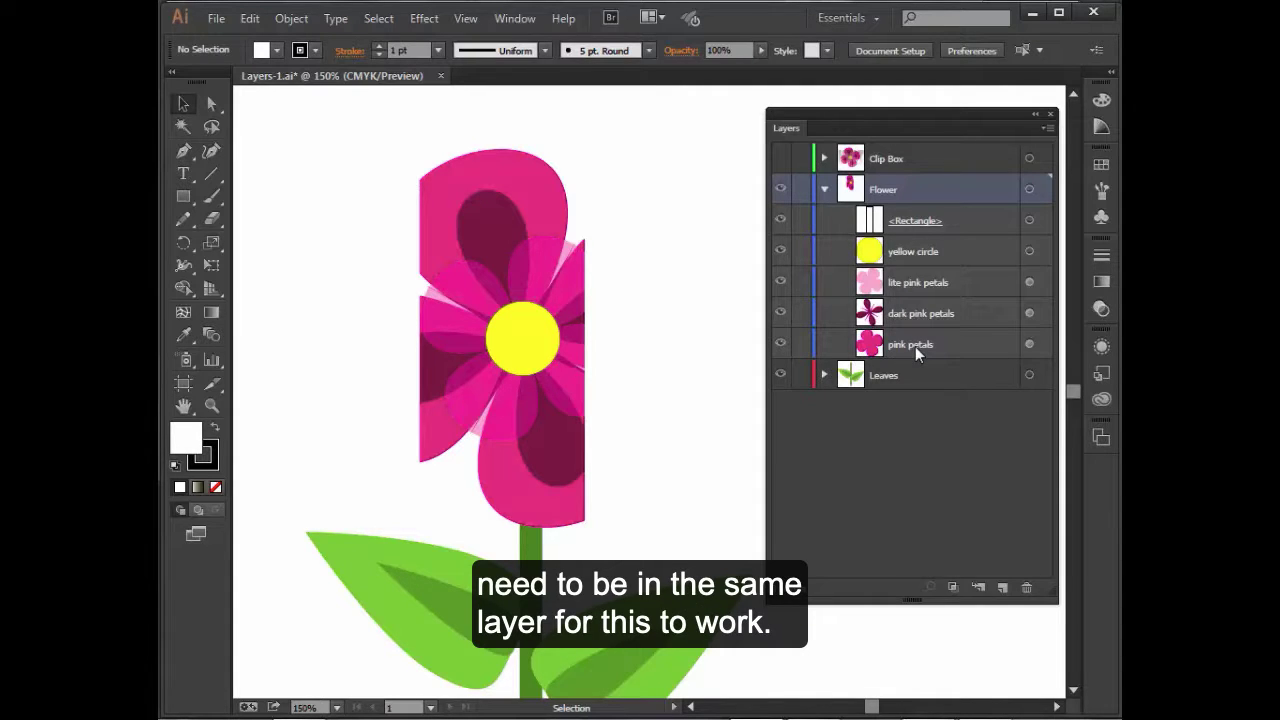
- Collapse and hide the Flower and Leaves layers, and show the Clip Box layer
left_click(823, 190)
left_click(780, 191)
left_click(781, 221)
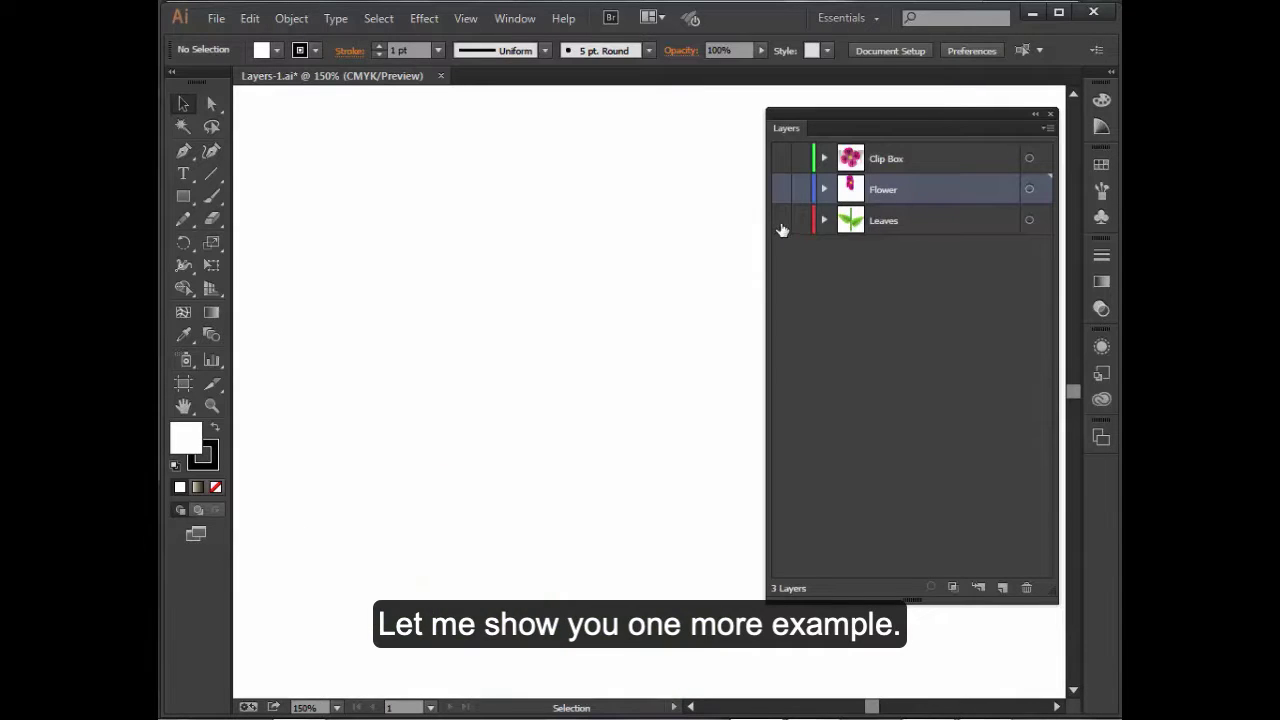
key("ctrl+y")
left_click(781, 159)
key("ctrl+y")
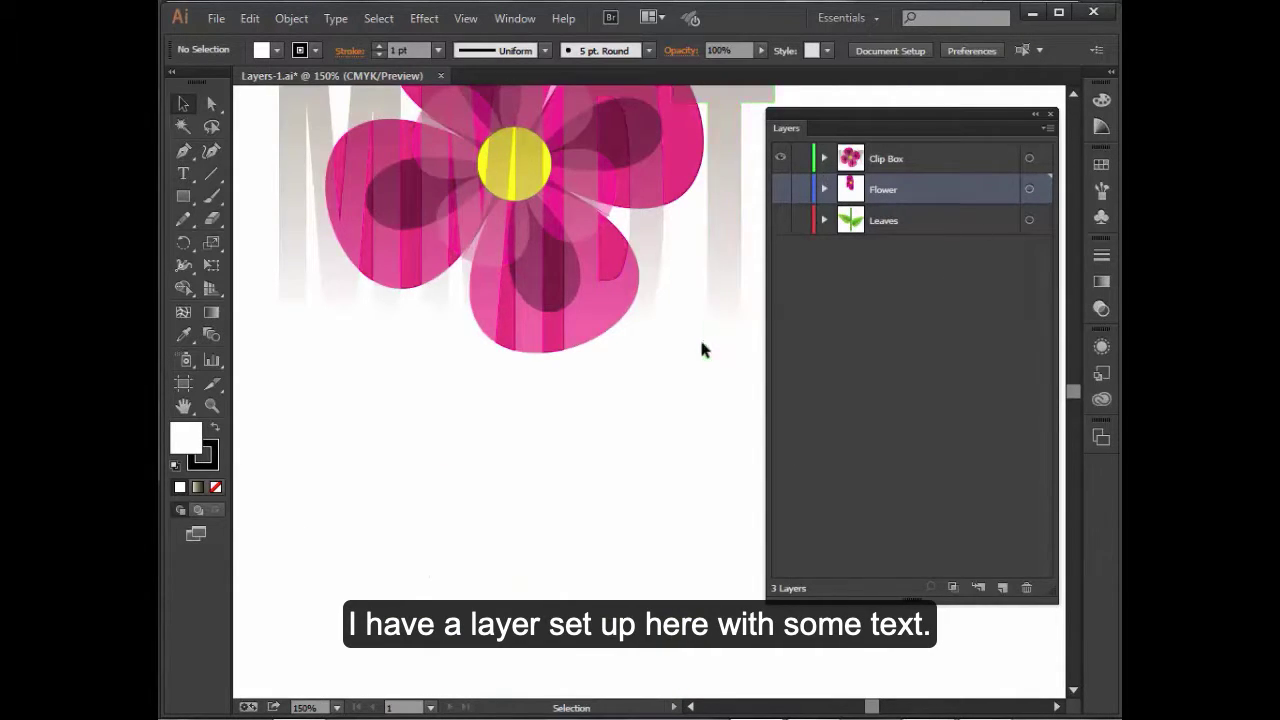
- Expand the Clip Box layer and inspect the Flower copy sublayer's contents
key("space")
left_click_drag(619, 432, 610, 536)
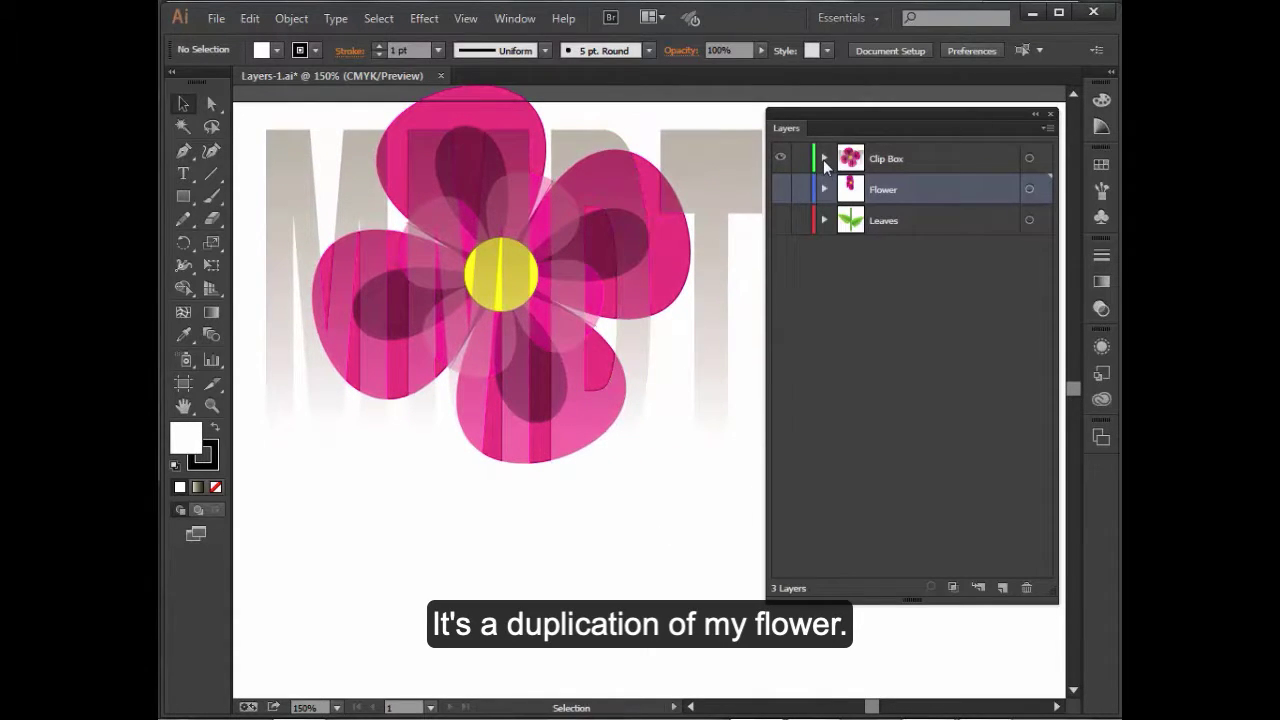
left_click(824, 158)
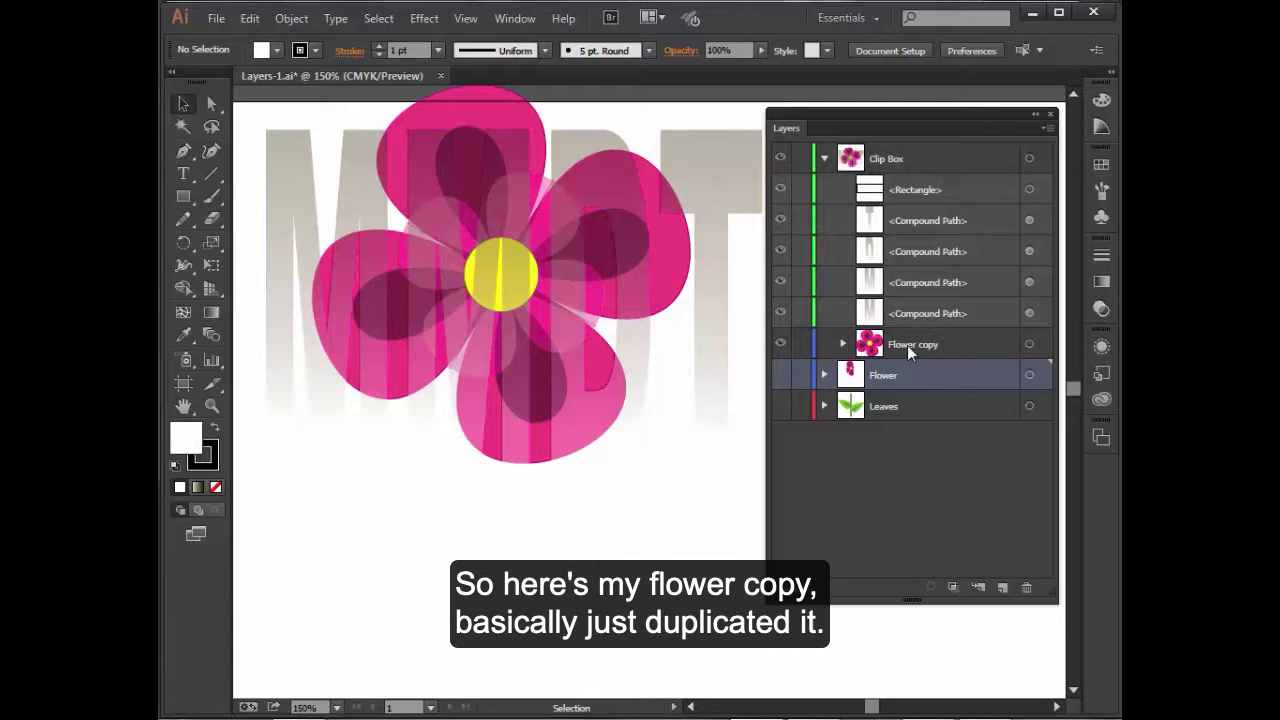
left_click(843, 344)
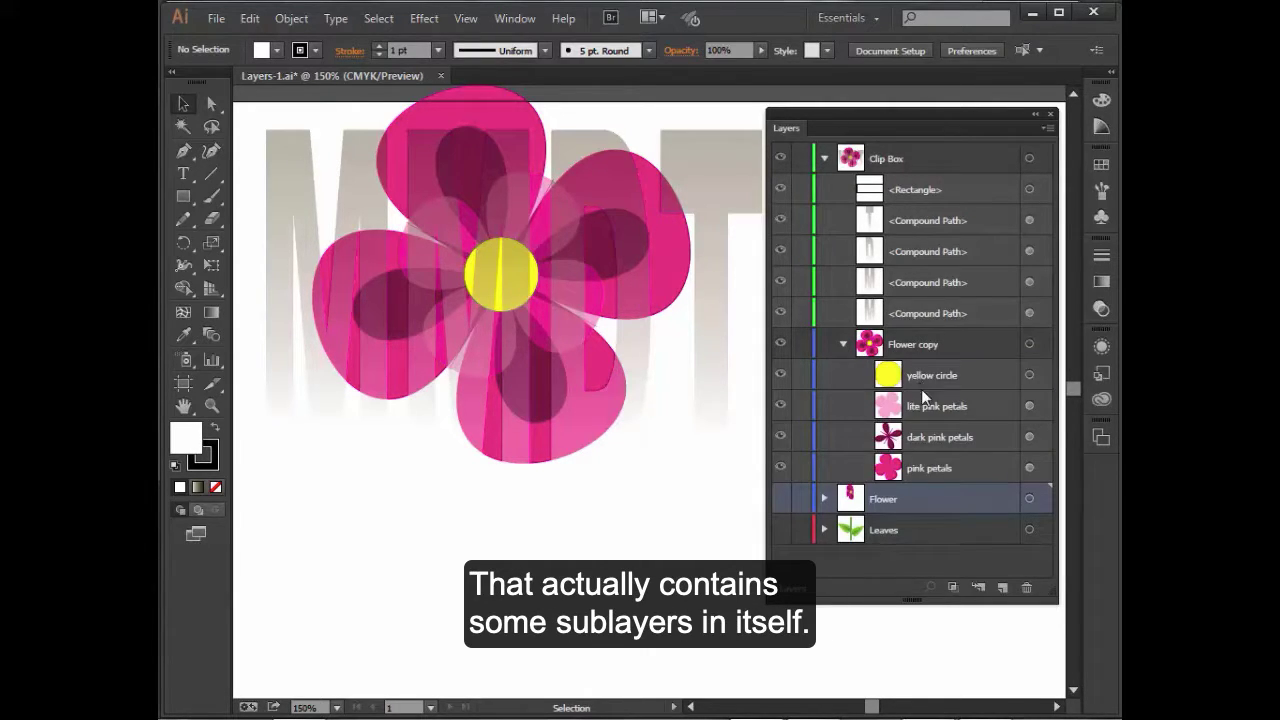
left_click(843, 344)
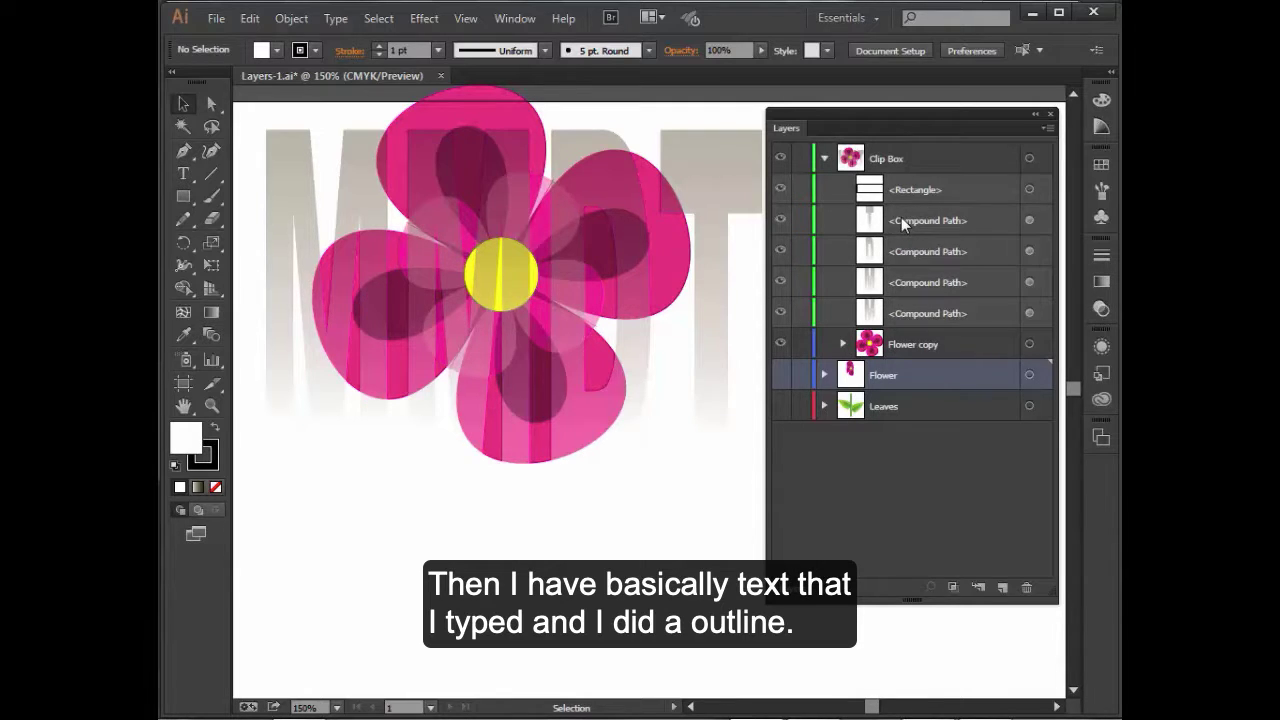
- Look at the Create Outlines command in the Type menu
left_click(335, 18)
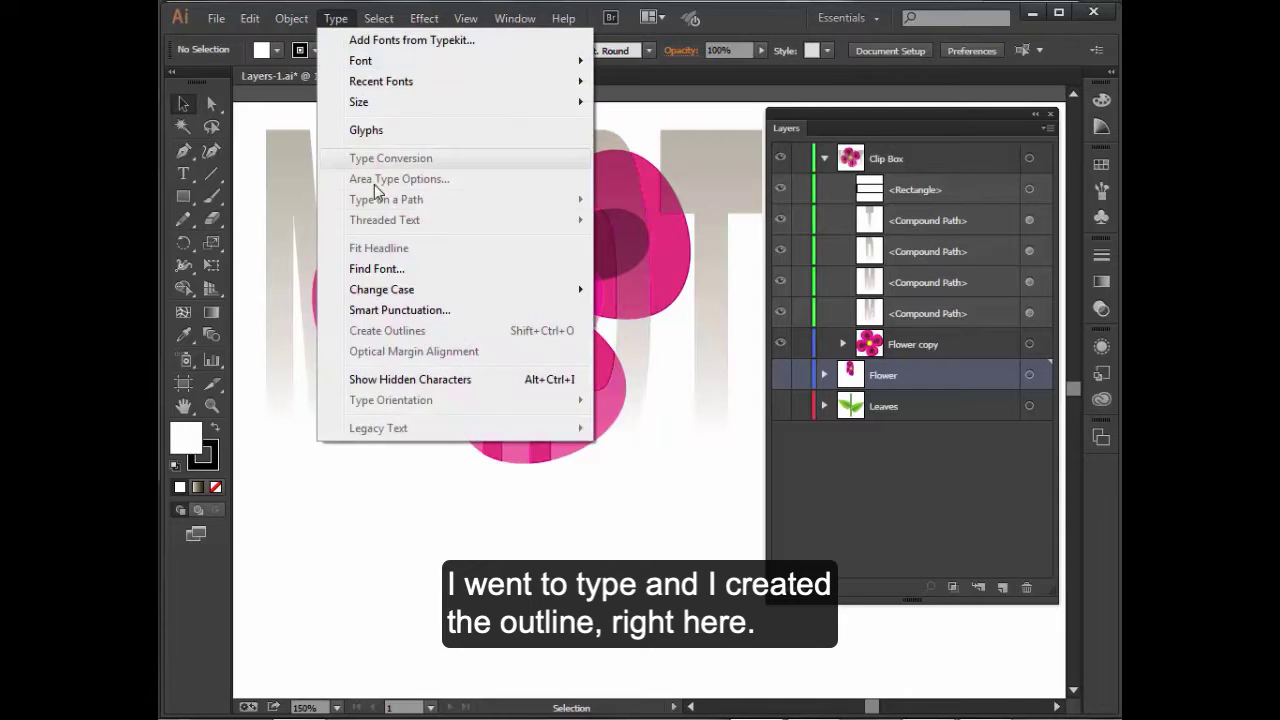
mouse_move(394, 288)
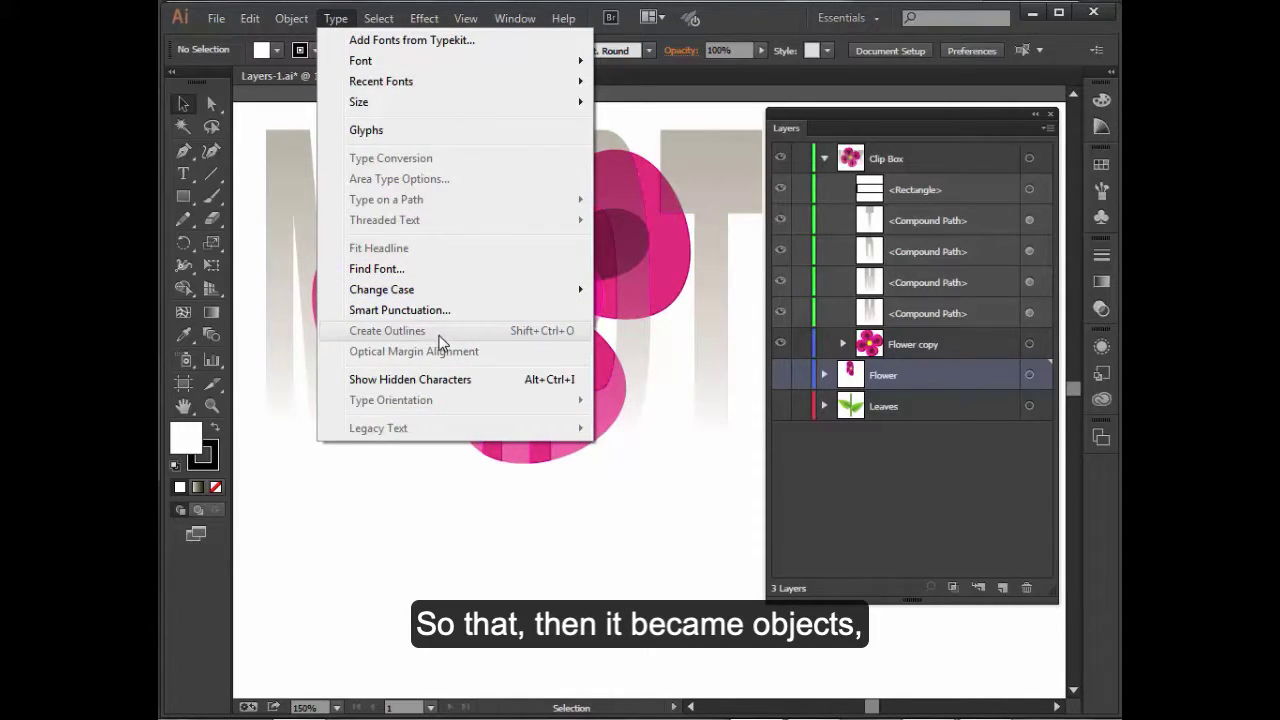
left_click(924, 506)
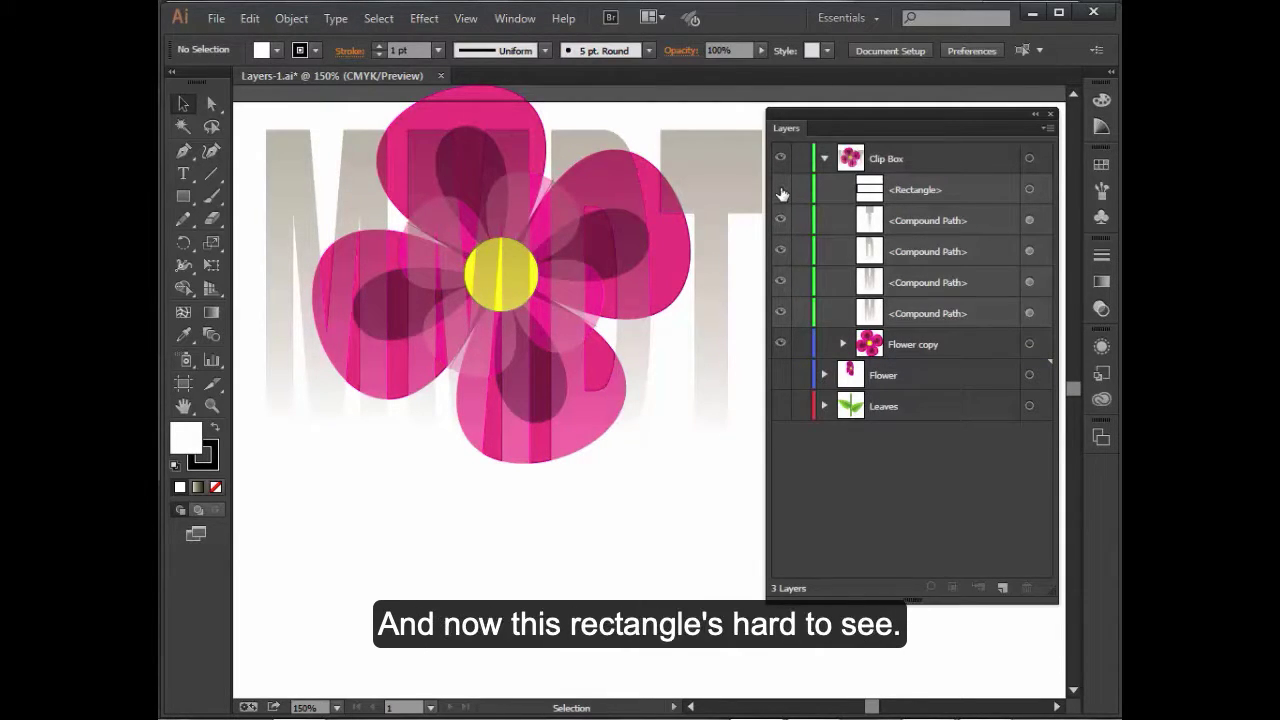
- Give the Clip Box rectangle the default fill and stroke, then make a clipping mask of the Clip Box layer
left_click(1028, 190)
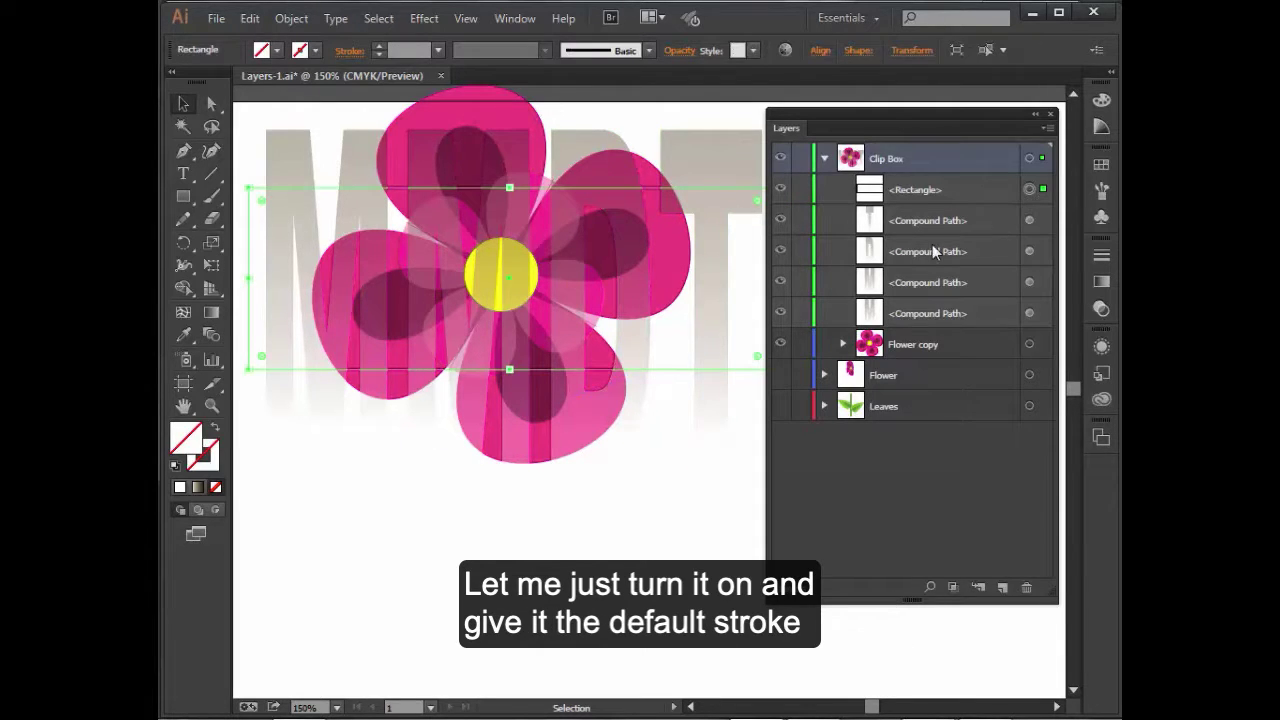
left_click(176, 466)
left_click(651, 587)
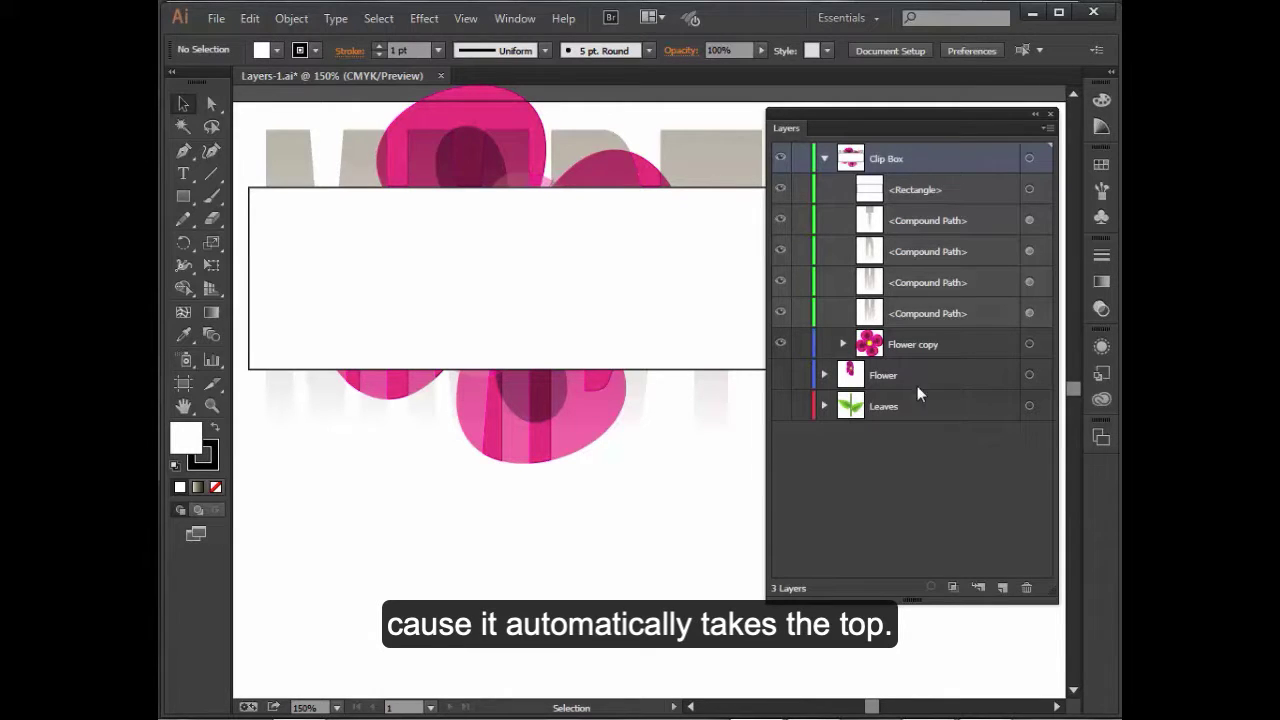
left_click(953, 590)
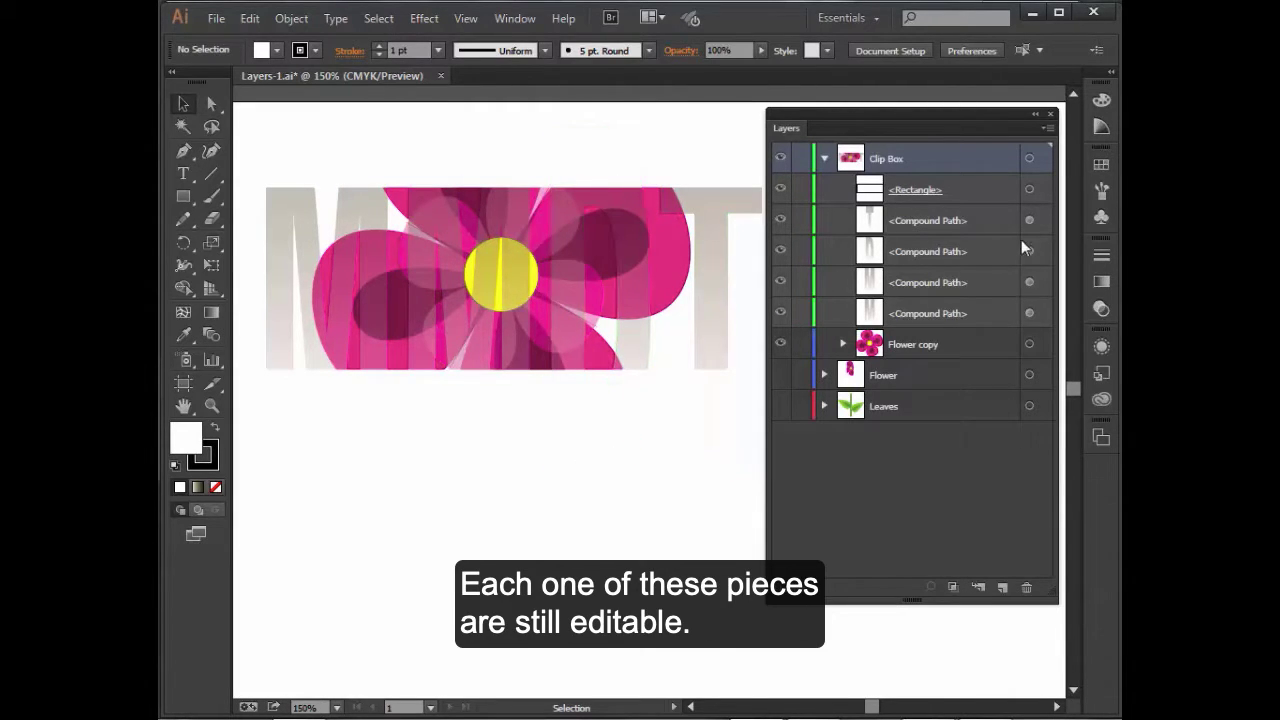
- Select each compound-path letter and the Flower copy sublayers in turn to inspect them
left_click(1029, 313)
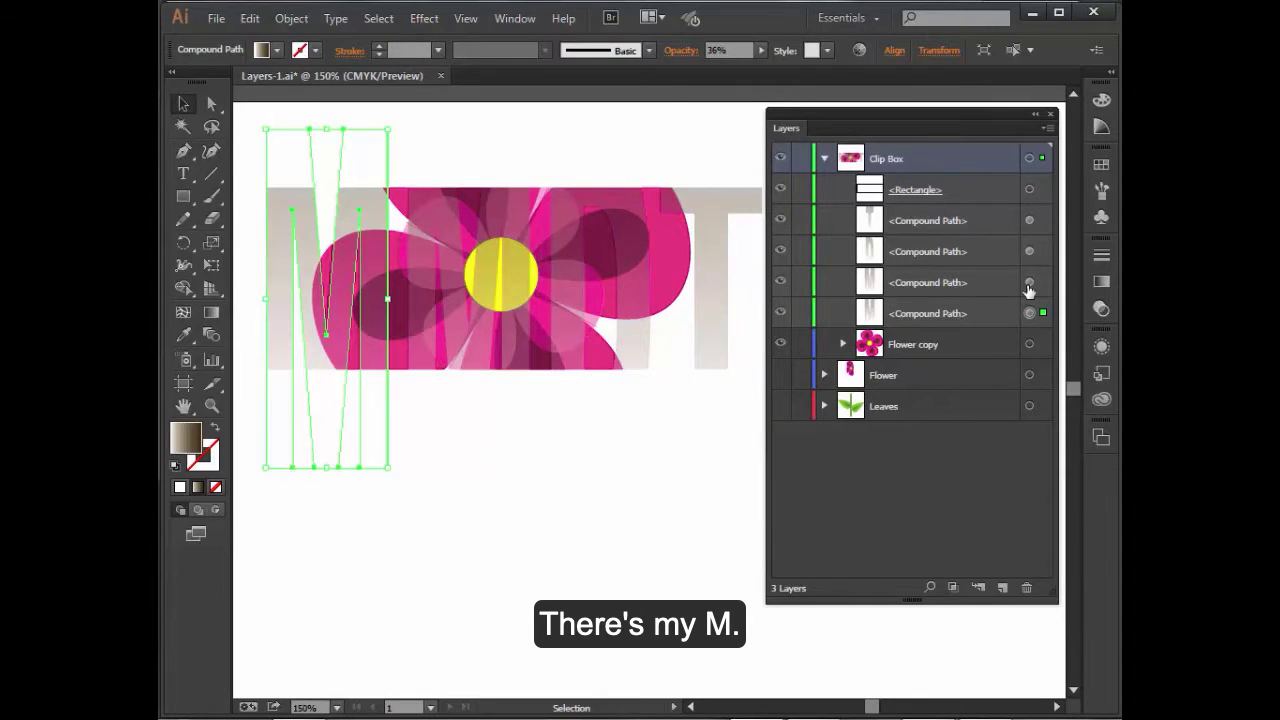
left_click(1029, 282)
left_click(1029, 251)
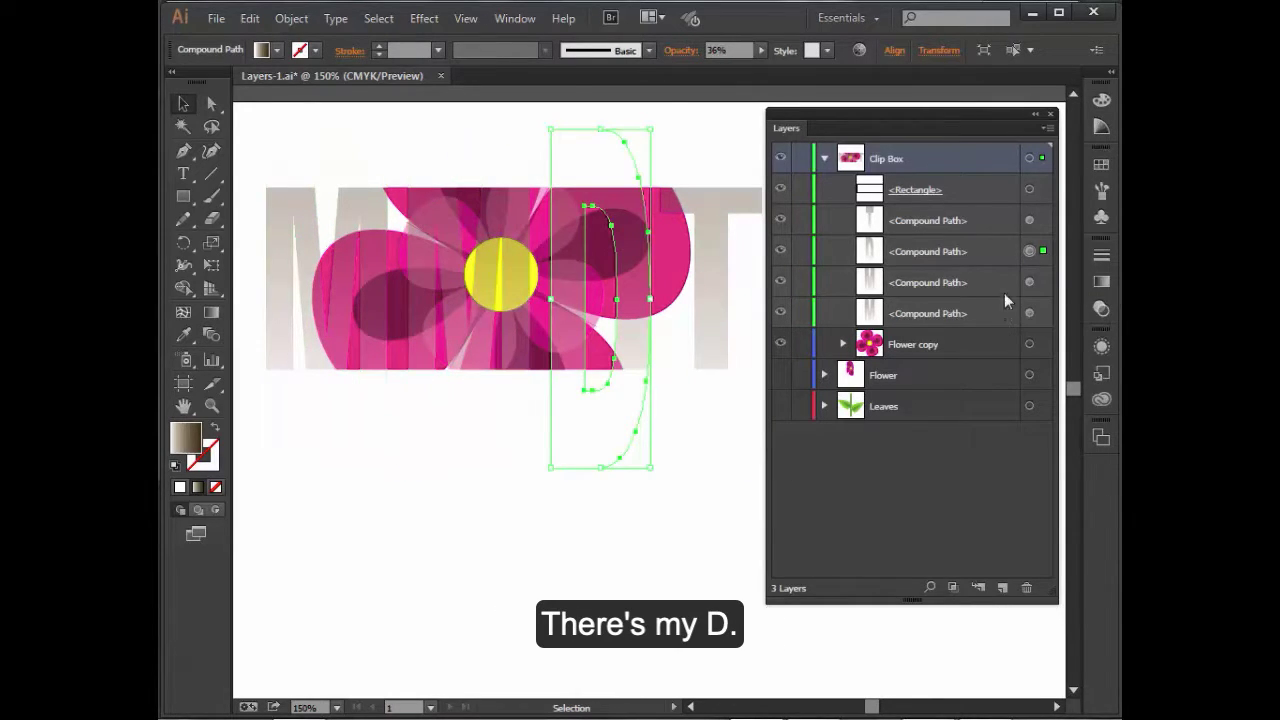
left_click(1029, 220)
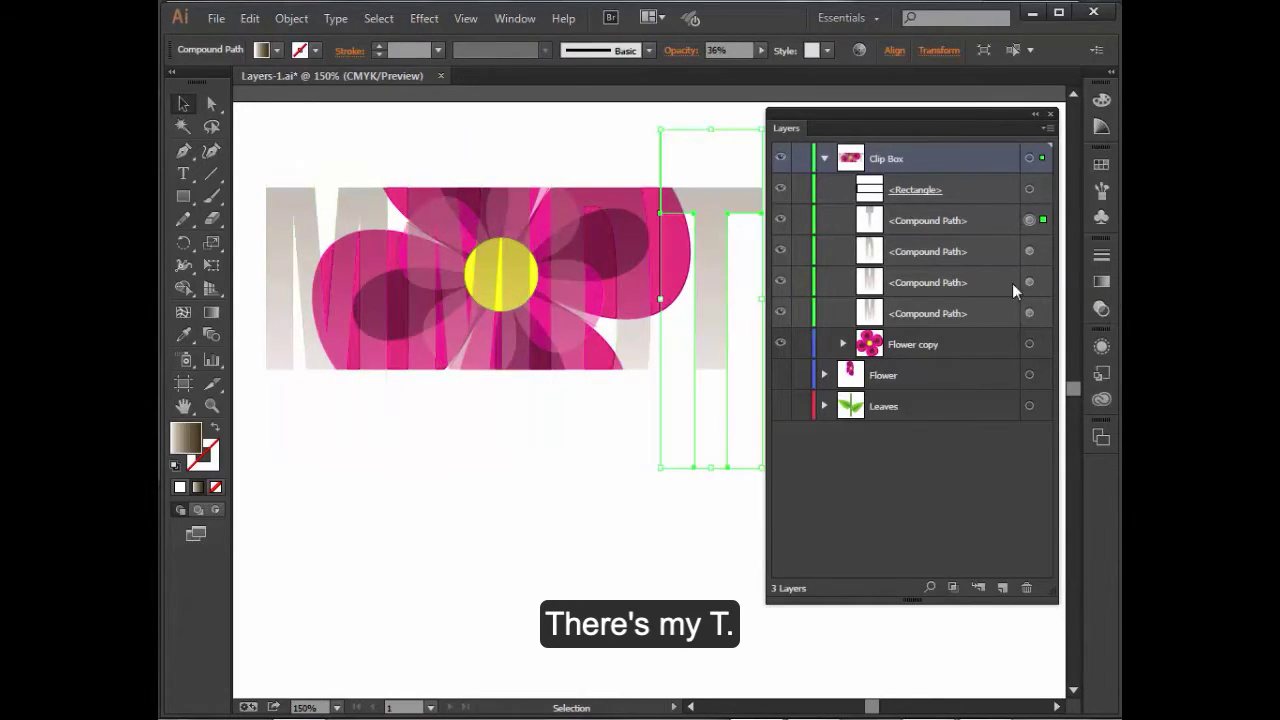
left_click(843, 344)
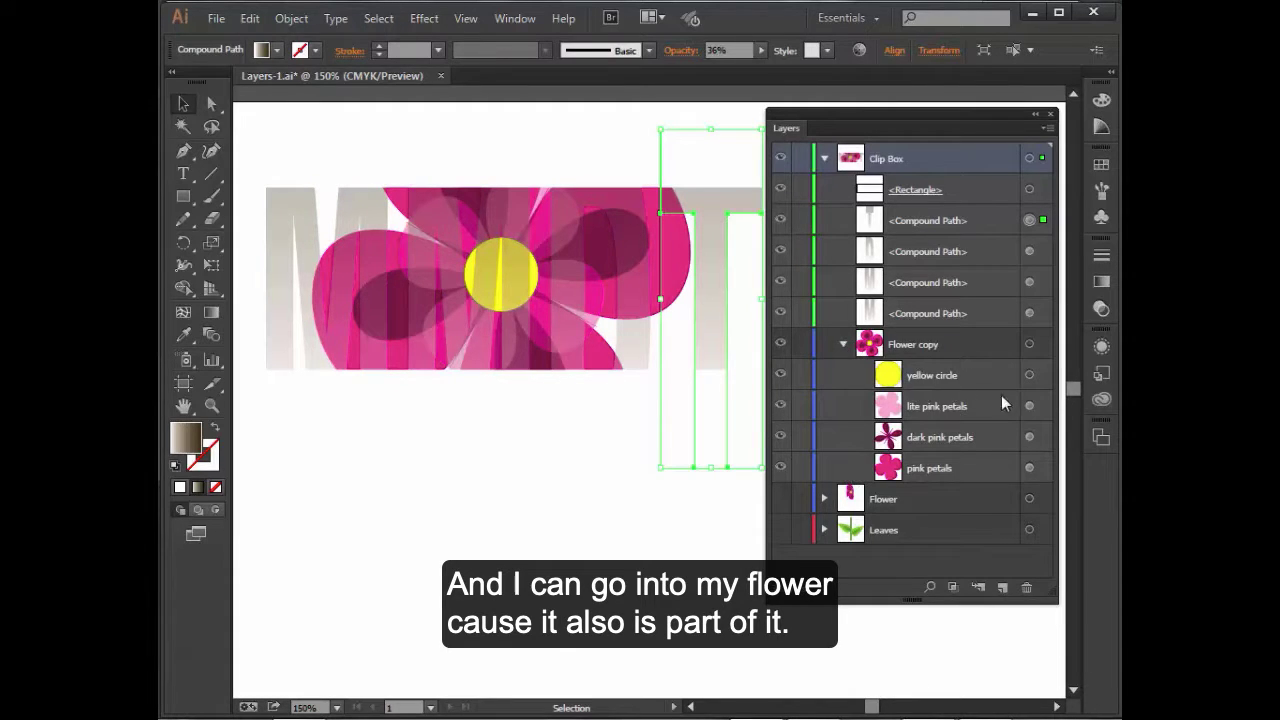
left_click(1029, 375)
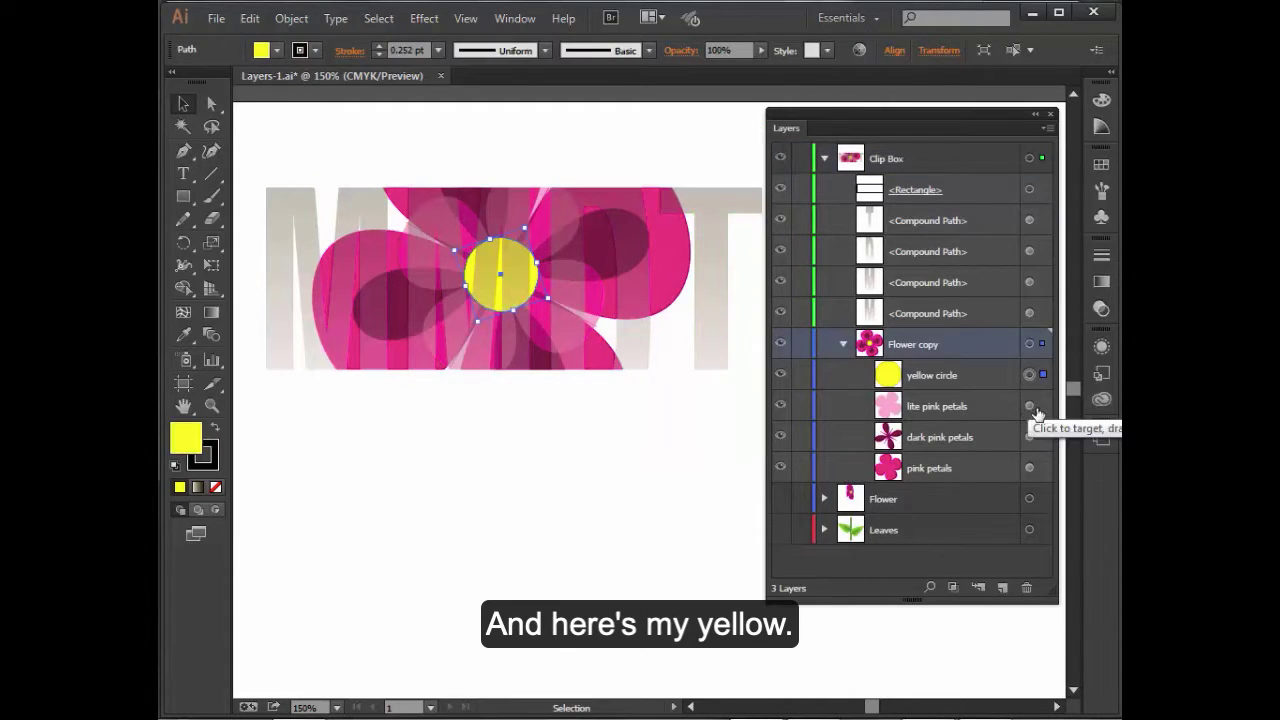
left_click(1028, 408)
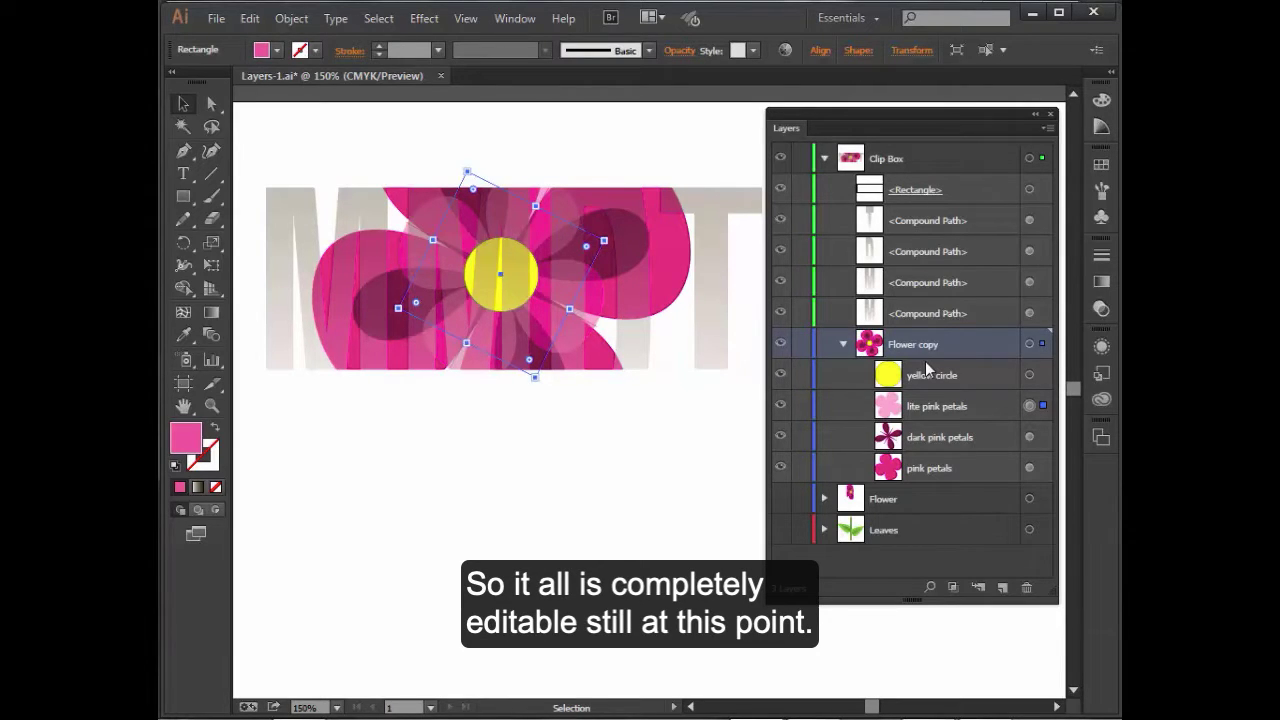
- Release and re-make the Clip Box layer's clipping mask
left_click(952, 165)
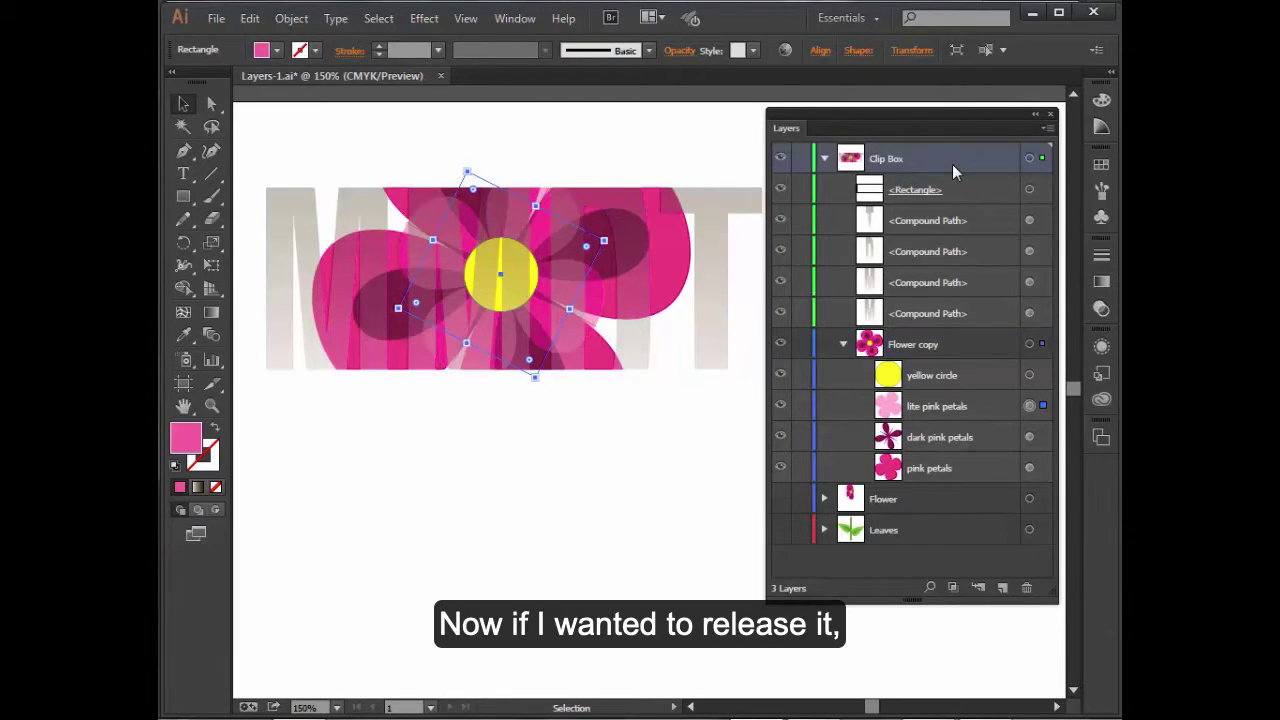
left_click(952, 590)
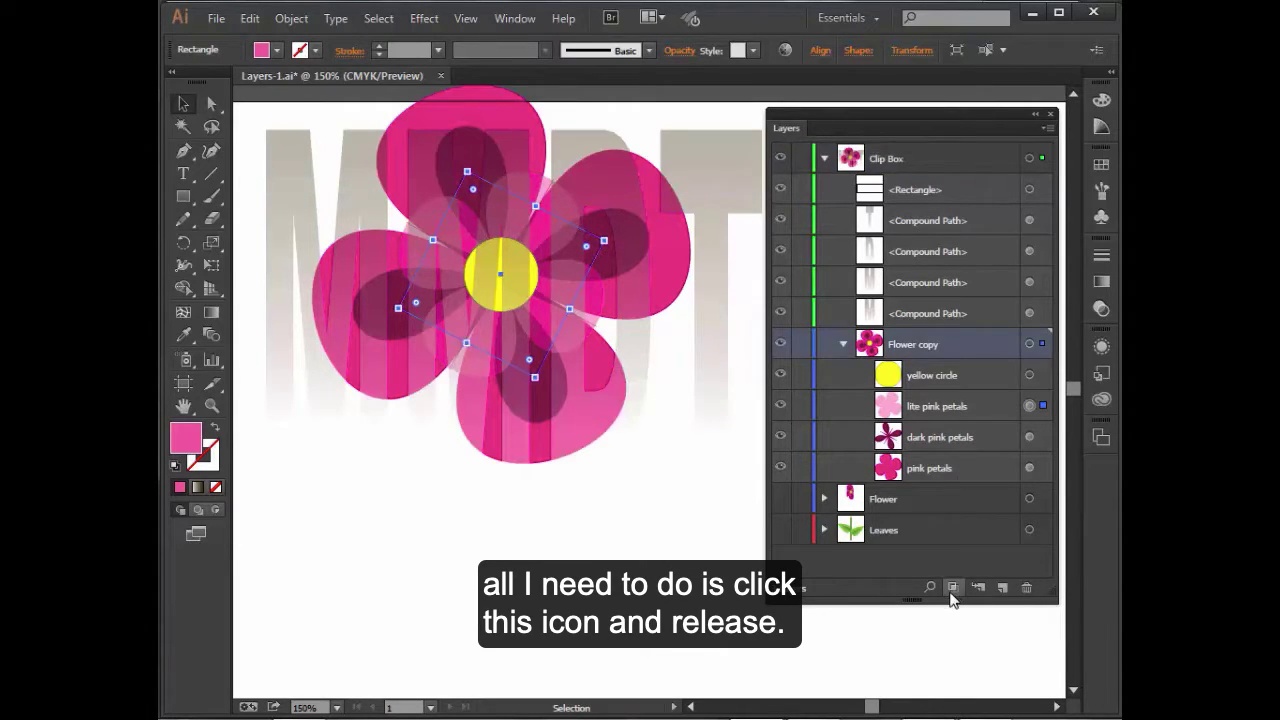
left_click(952, 588)
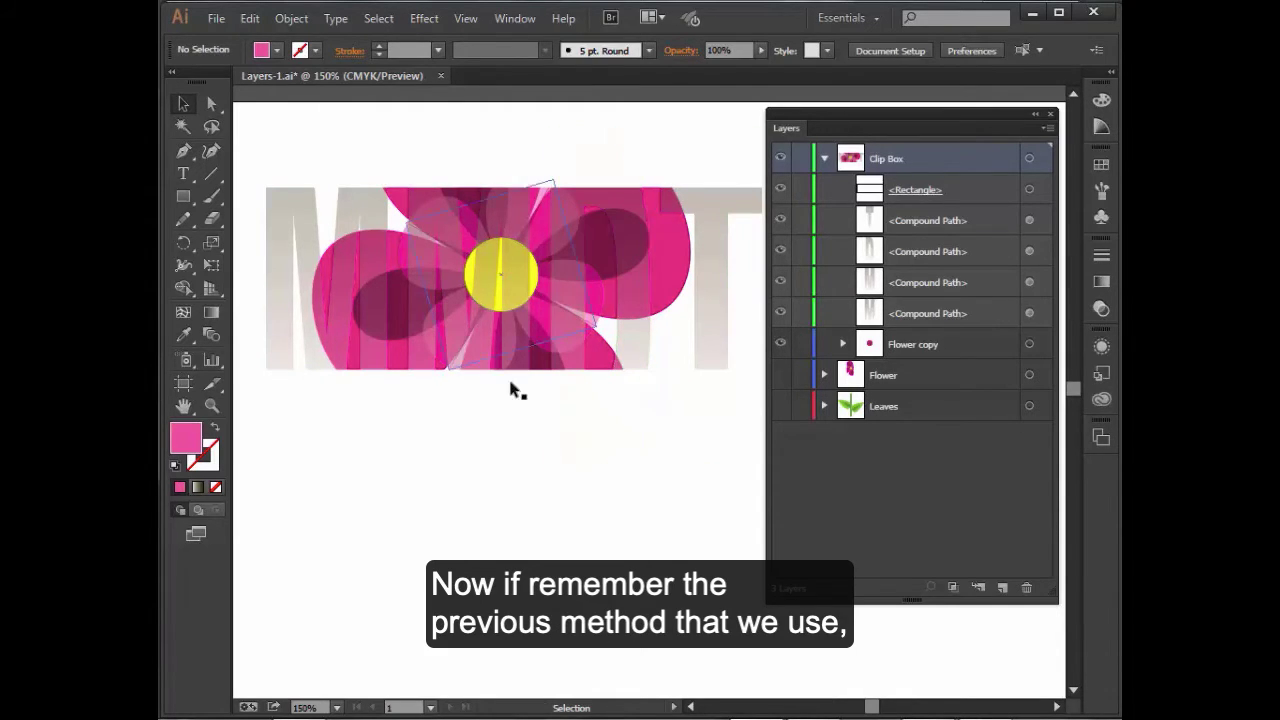
- Look at the Clipping Mask options in the Object menu
left_click(298, 22)
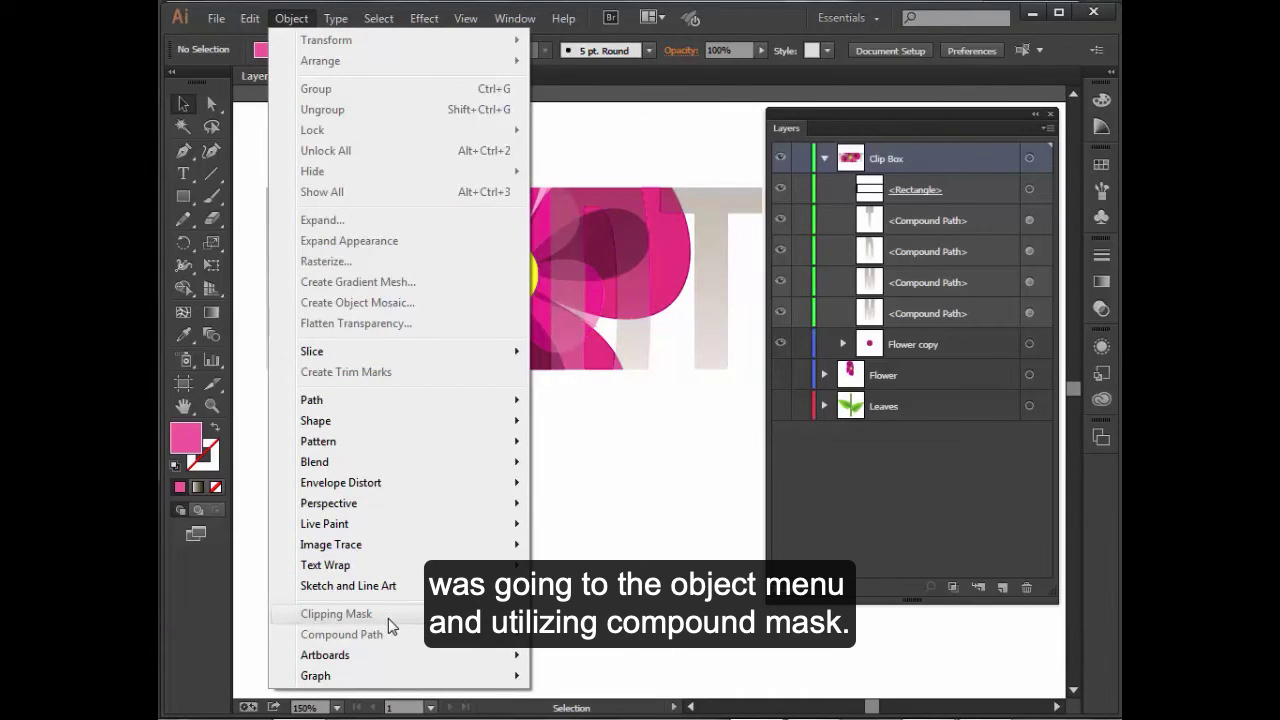
left_click(698, 545)
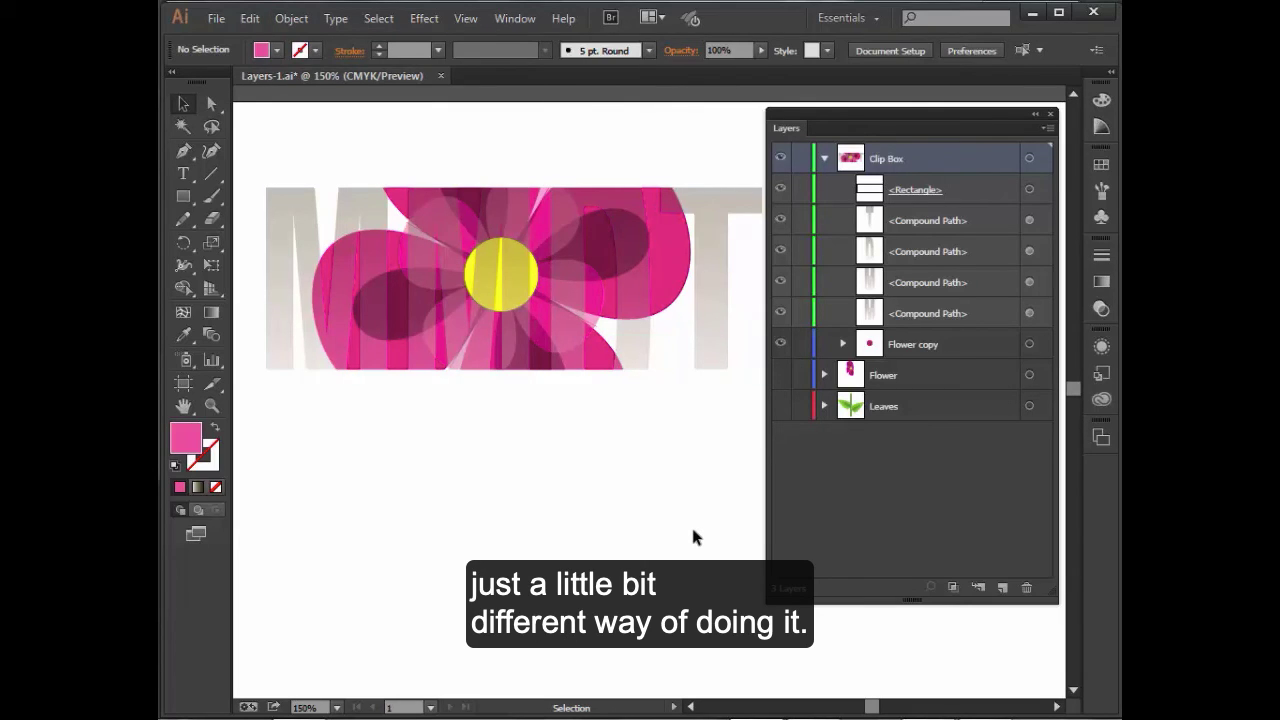